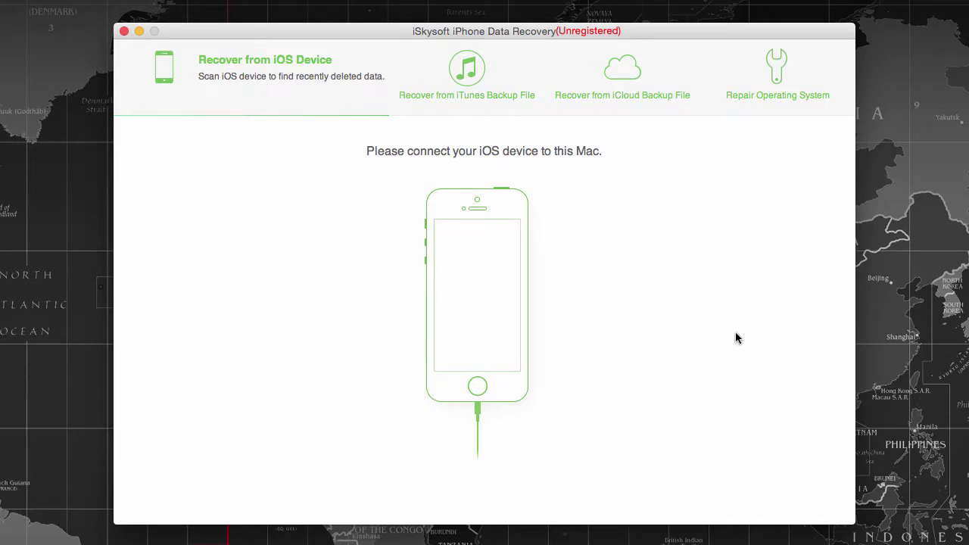
- Switch to iTunes backup recovery mode, showing the single December 2014 backup
click(483, 84)
click(462, 84)
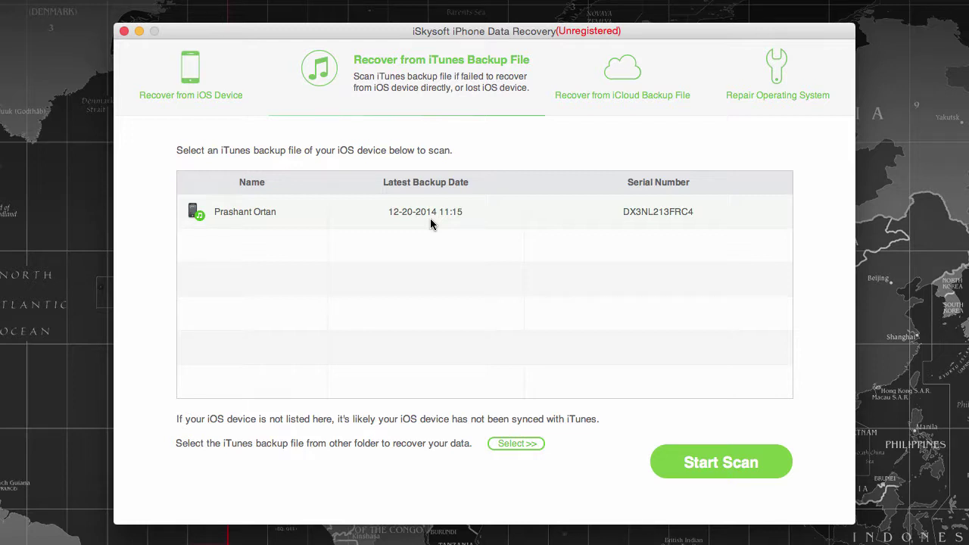
- Scan the December 2014 iTunes backup for photos, messages and contacts, then discard the results
click(715, 464)
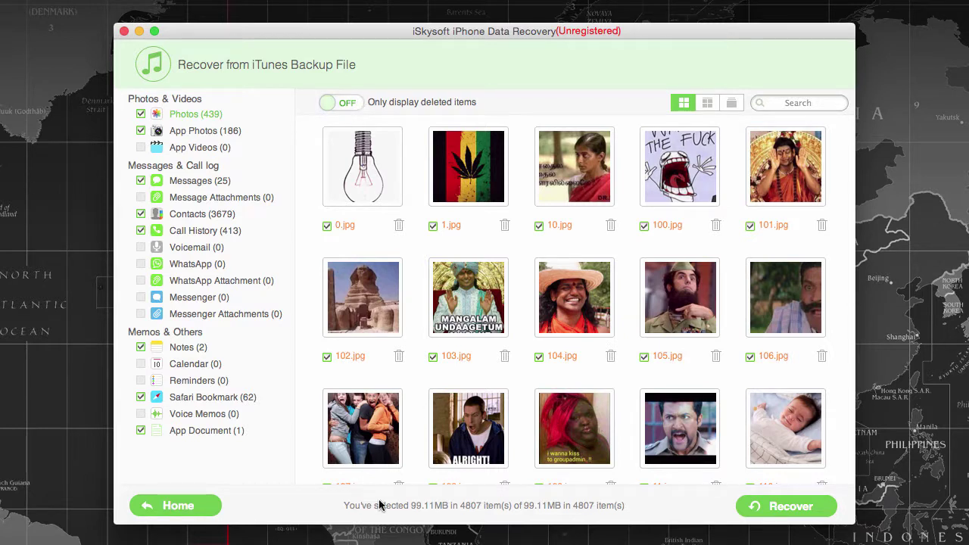
click(178, 511)
click(179, 511)
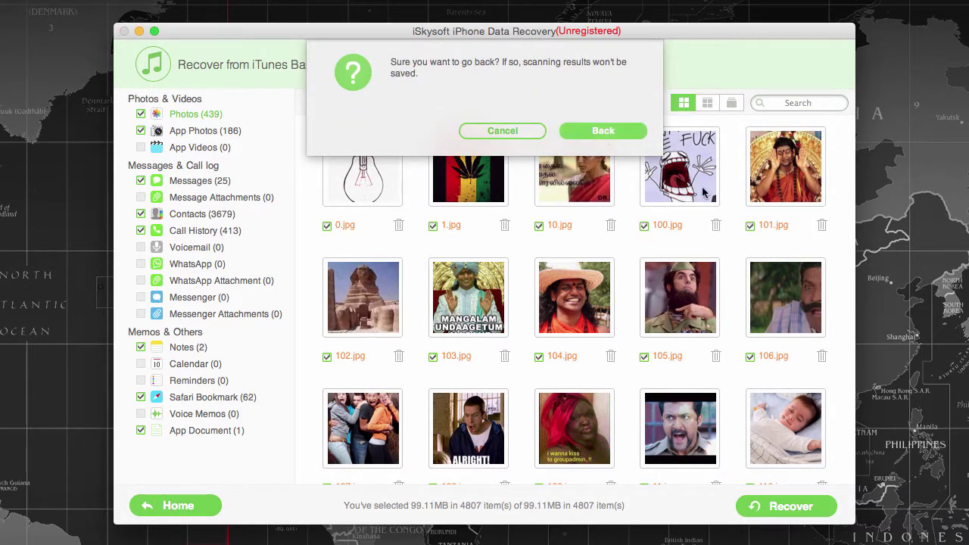
click(599, 130)
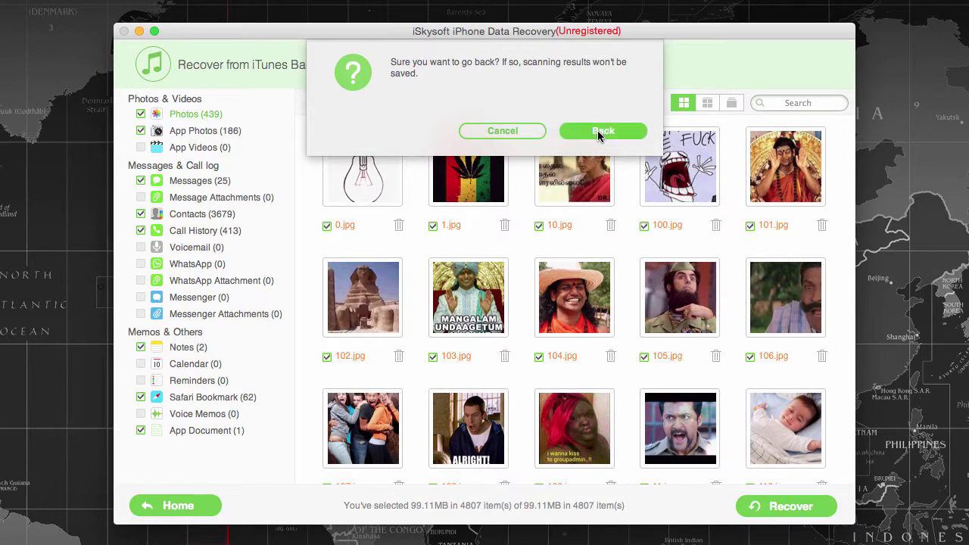
- Switch to iCloud backup recovery and place the cursor in the Apple ID field
click(621, 90)
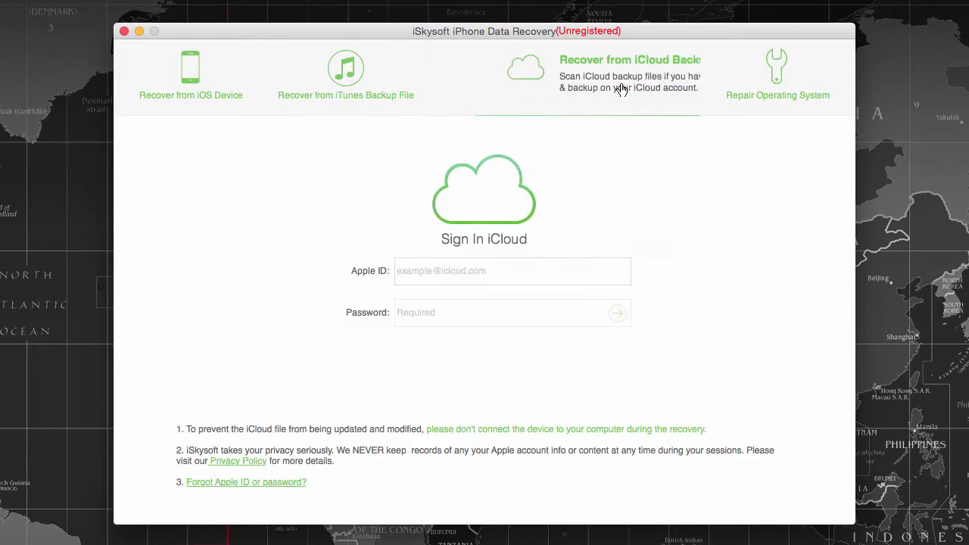
click(463, 270)
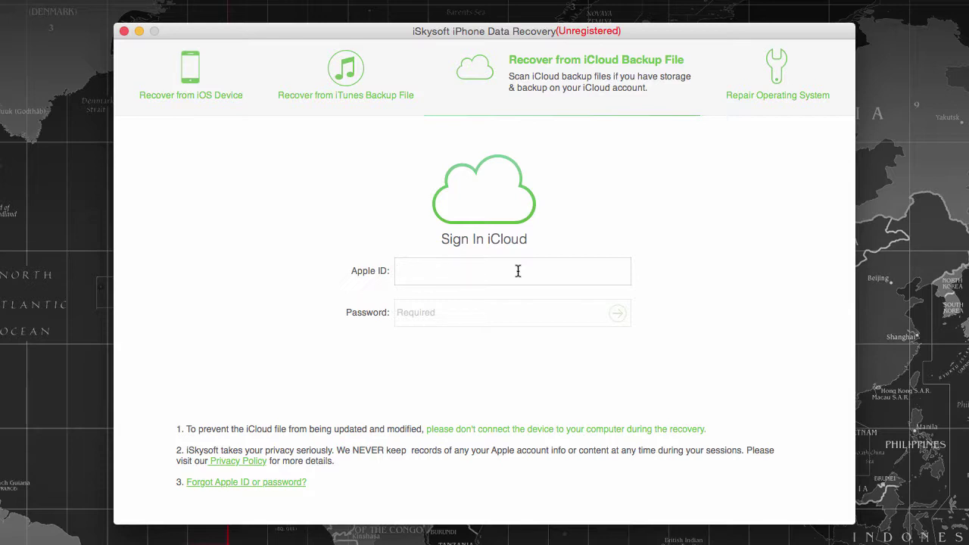
- Switch to Repair Operating System mode, which describes device repair without data loss
click(769, 90)
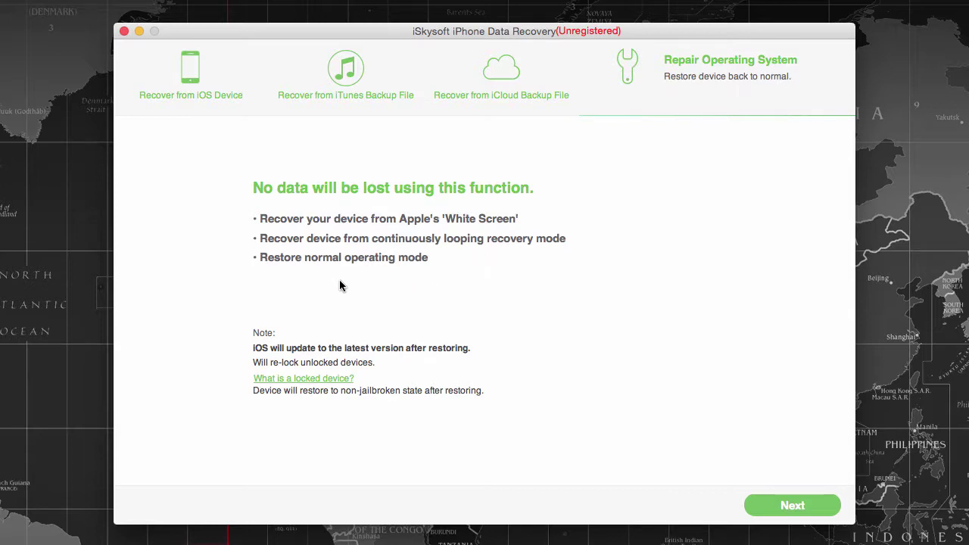
- Switch back to iOS device recovery mode, which prompts to connect a device
click(203, 93)
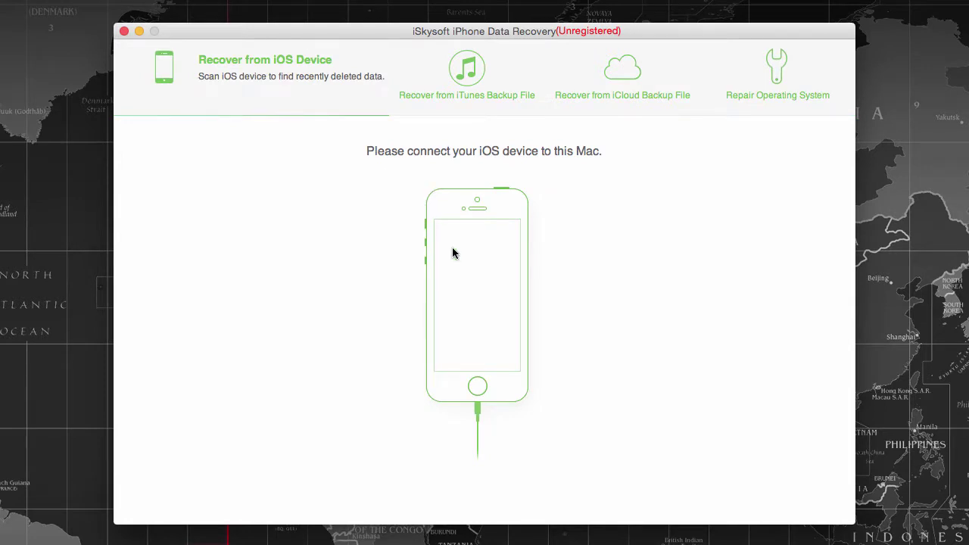